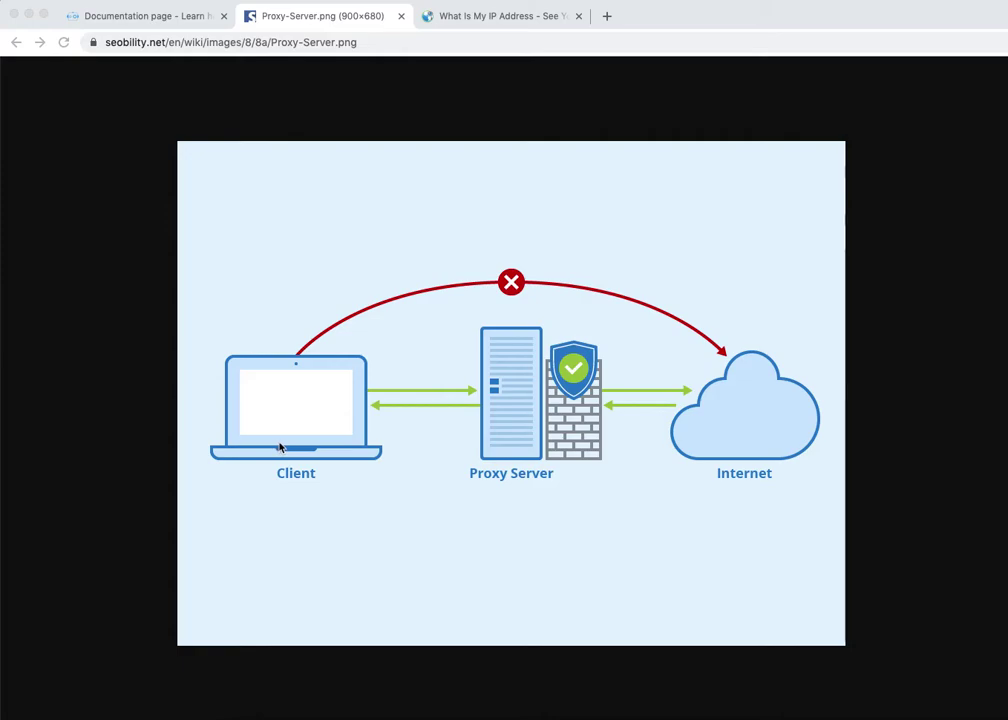
Step: Bring up the WhatIsMyIPAddress.com tab showing the current public IPv4 and Danish location
left_click(481, 22)
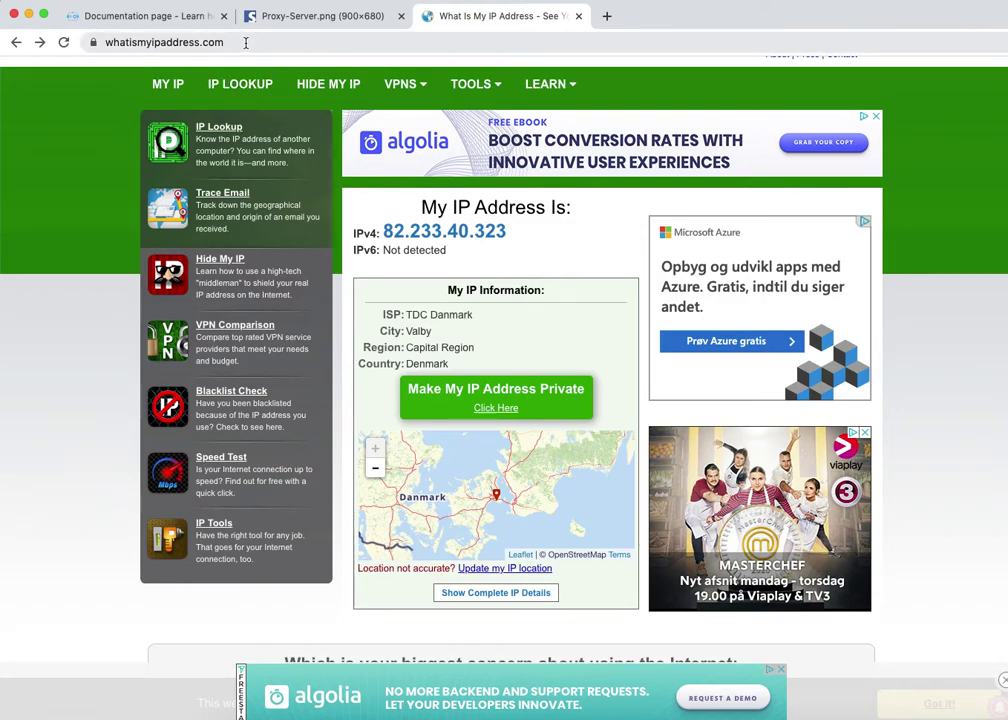
Step: Select the whatismyipaddress.com URL in the address bar
left_click(187, 41)
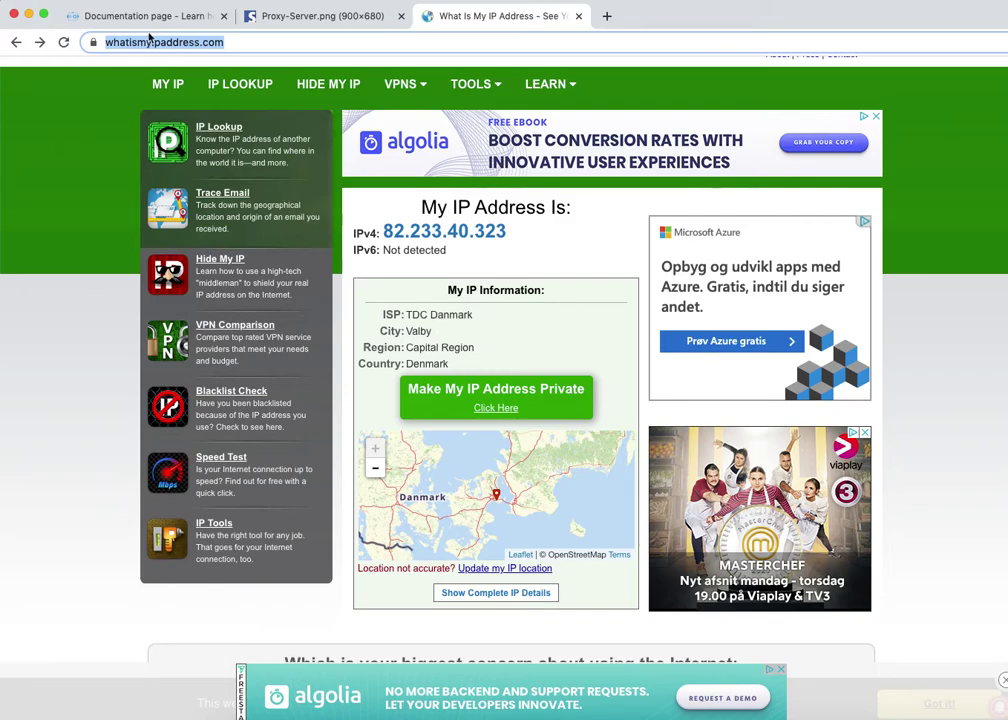
Step: Copy the Proxybot GET request example and paste it after the current address
left_click(145, 25)
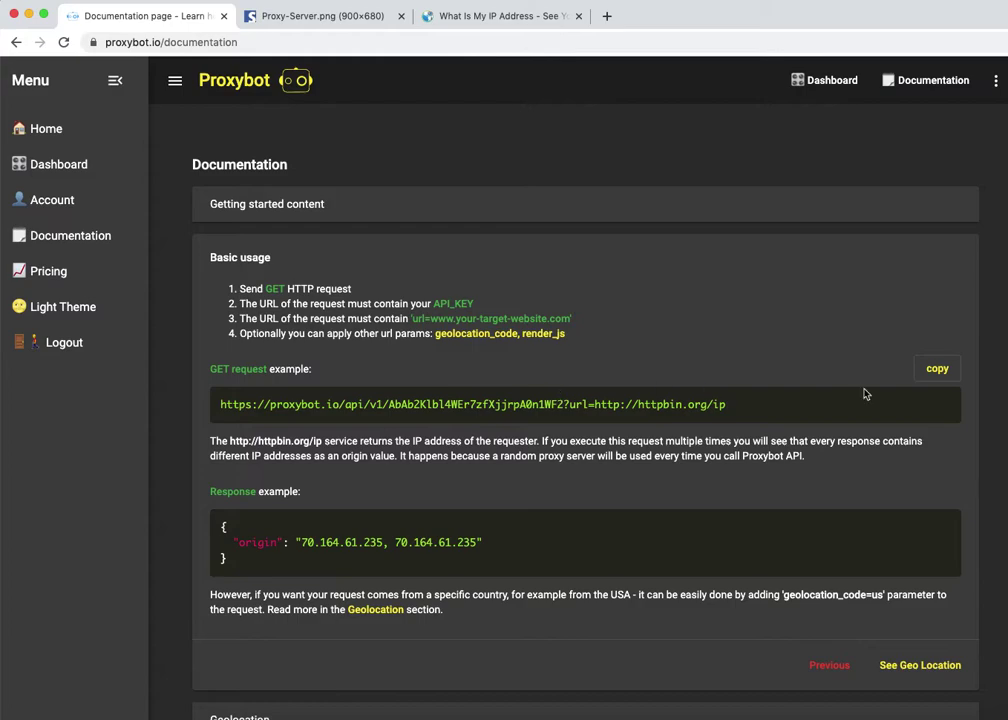
left_click(940, 370)
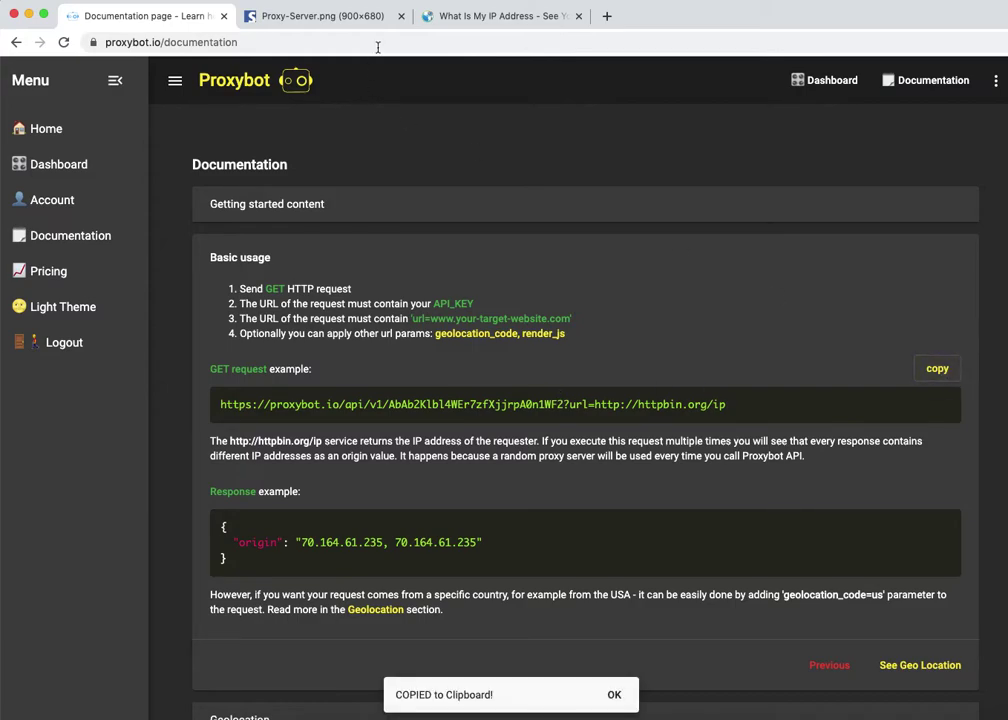
left_click(452, 16)
left_click(358, 42)
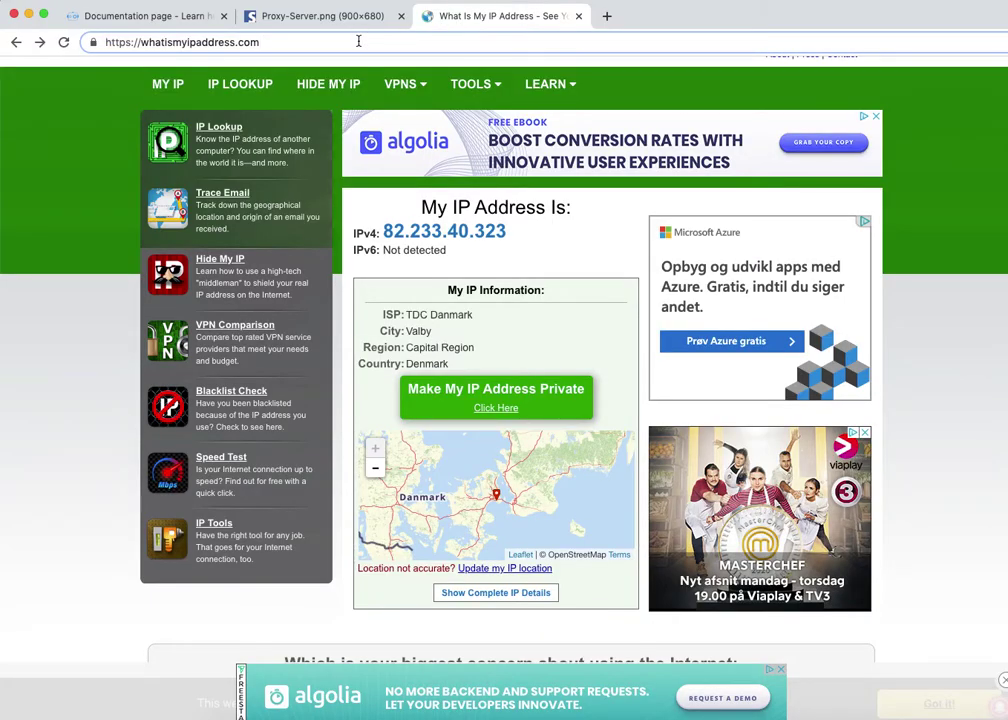
key("ctrl+v")
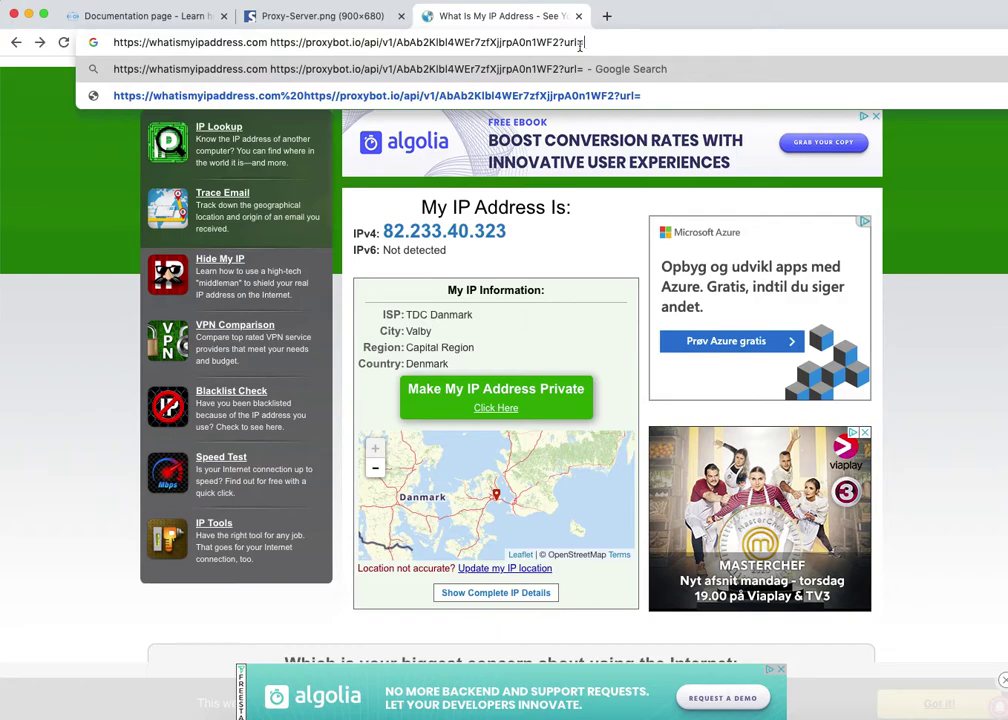
left_click_drag(268, 42, 63, 43)
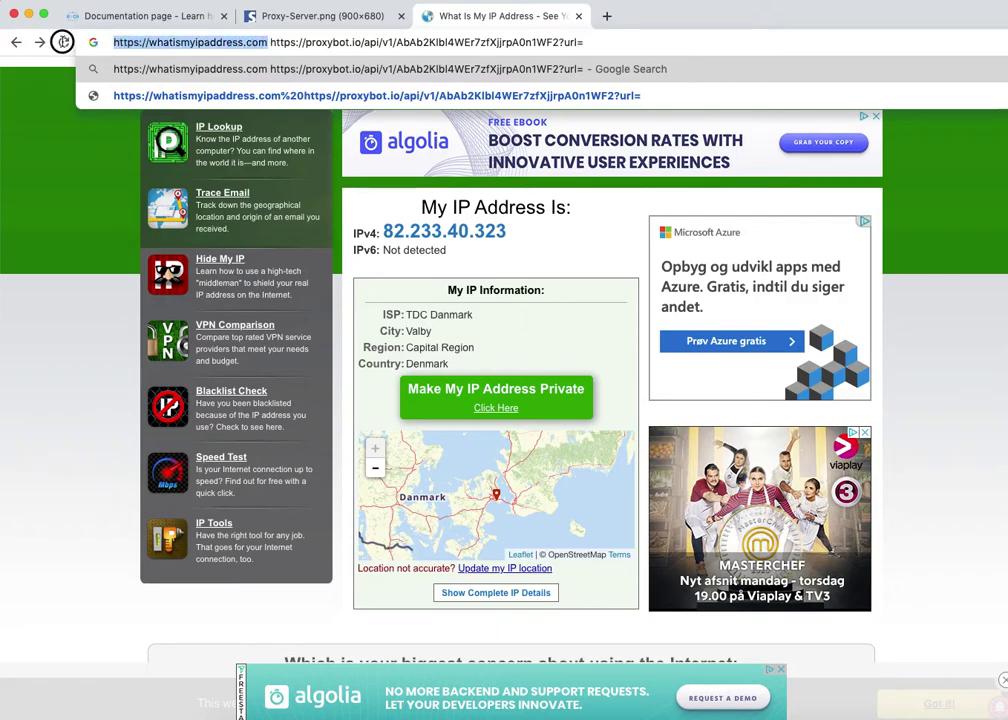
key("BackSpace")
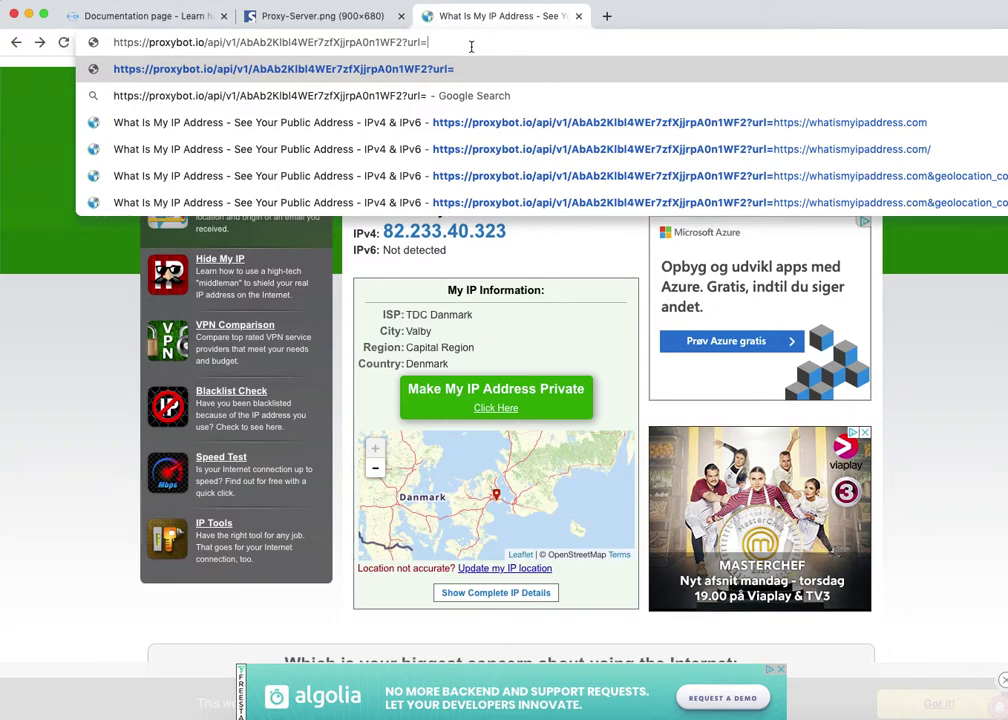
key("super+v")
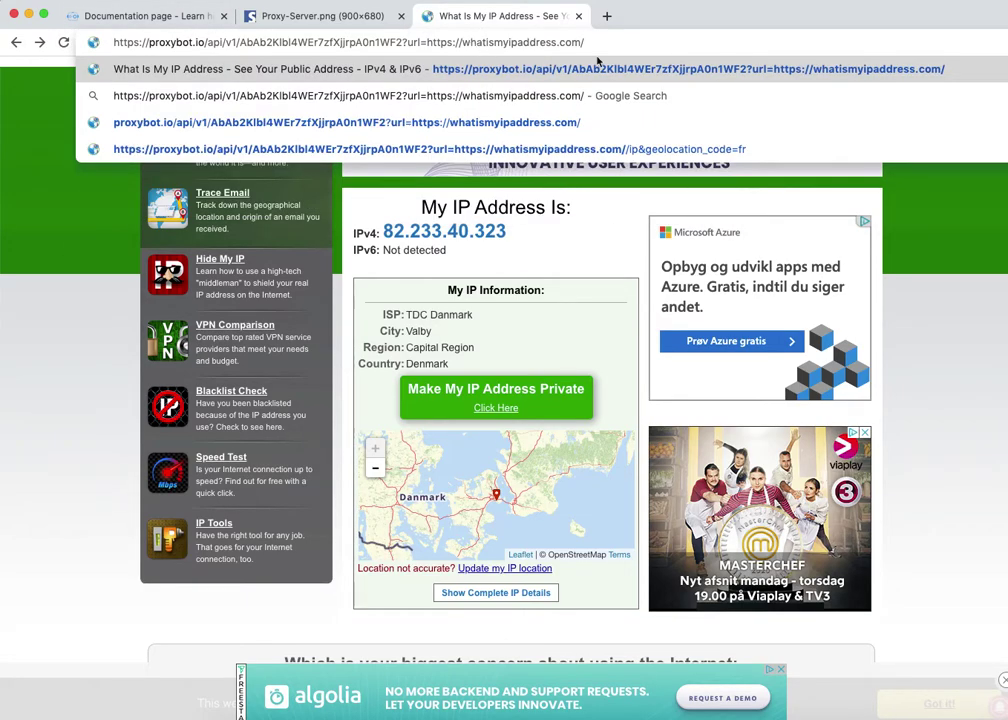
key("BackSpace")
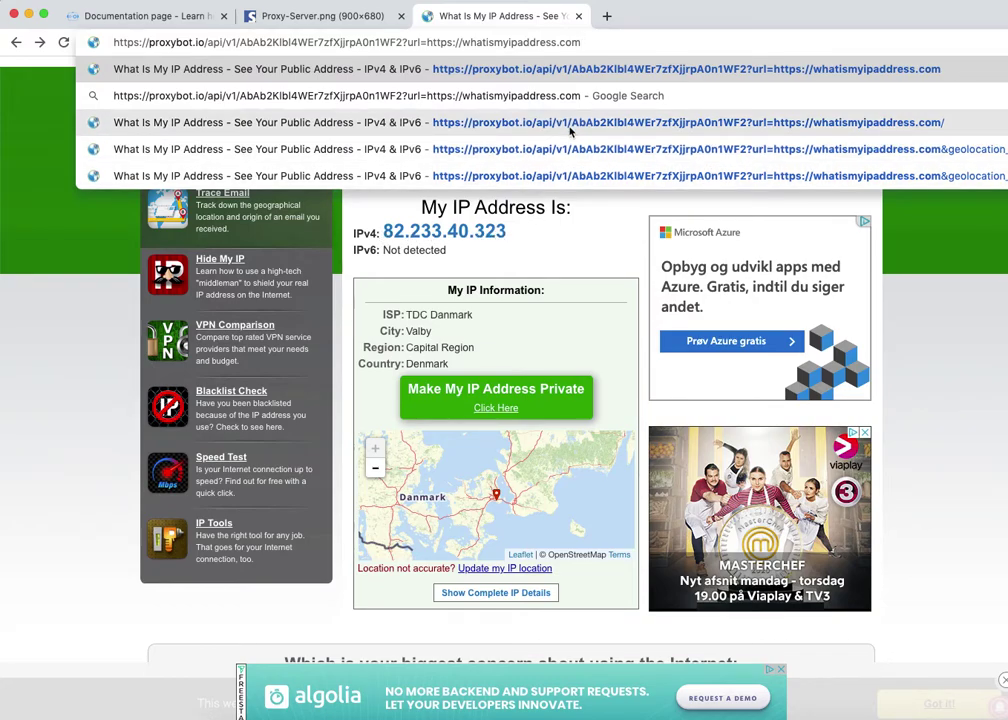
key("Return")
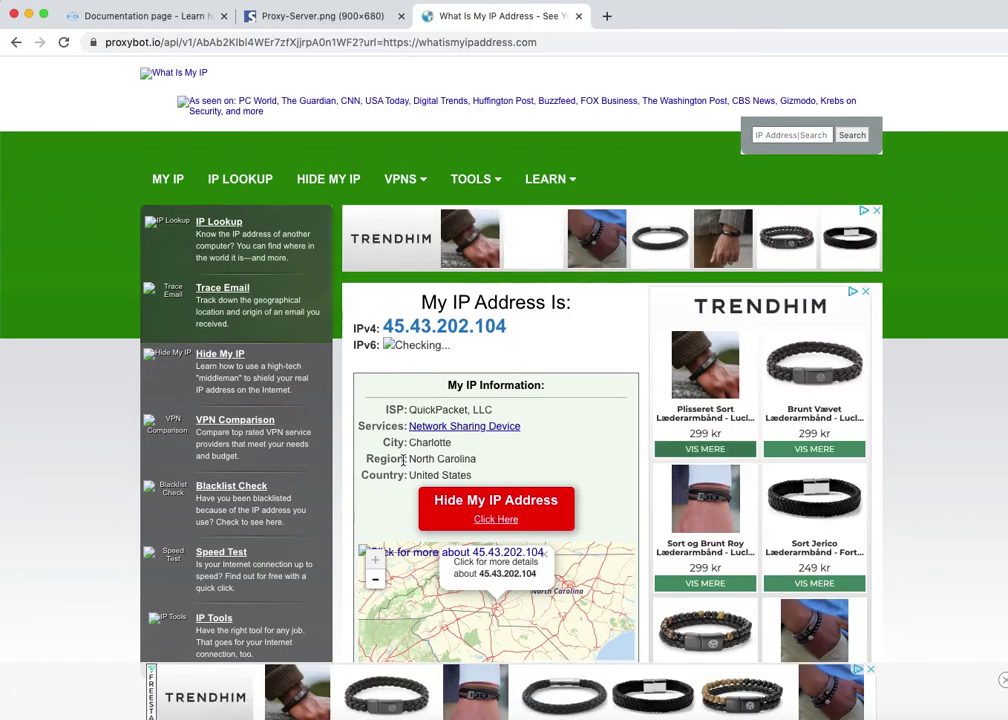
left_click(503, 41)
Step: Reload the Proxybot URL until it reports new proxy IP 104.168.101.154 from ColoCrossing
key("Return")
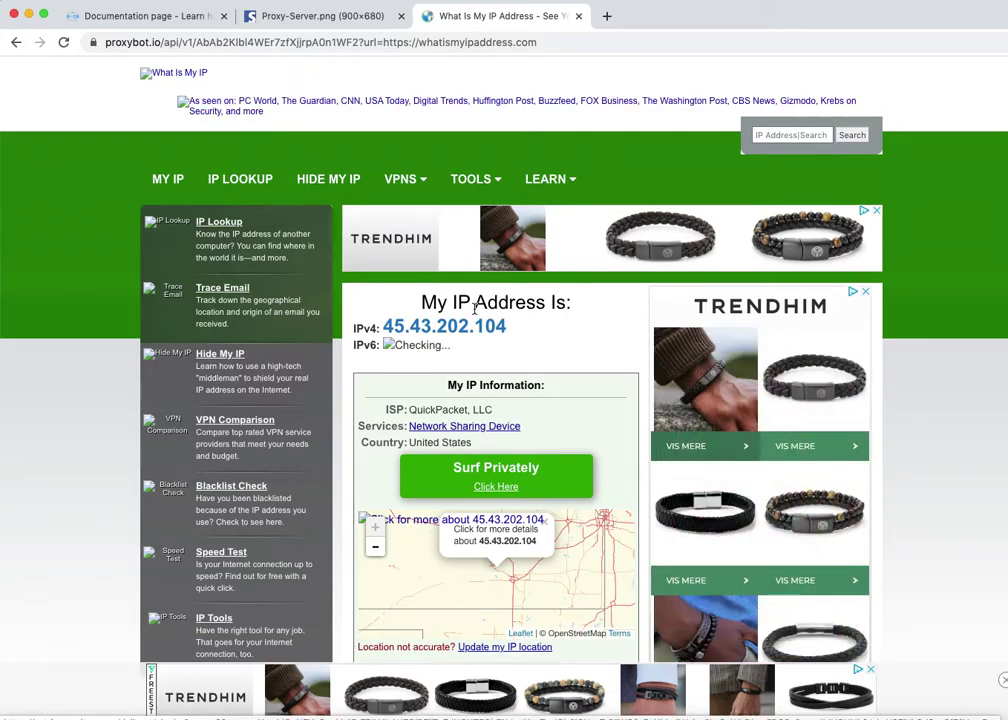
left_click(489, 43)
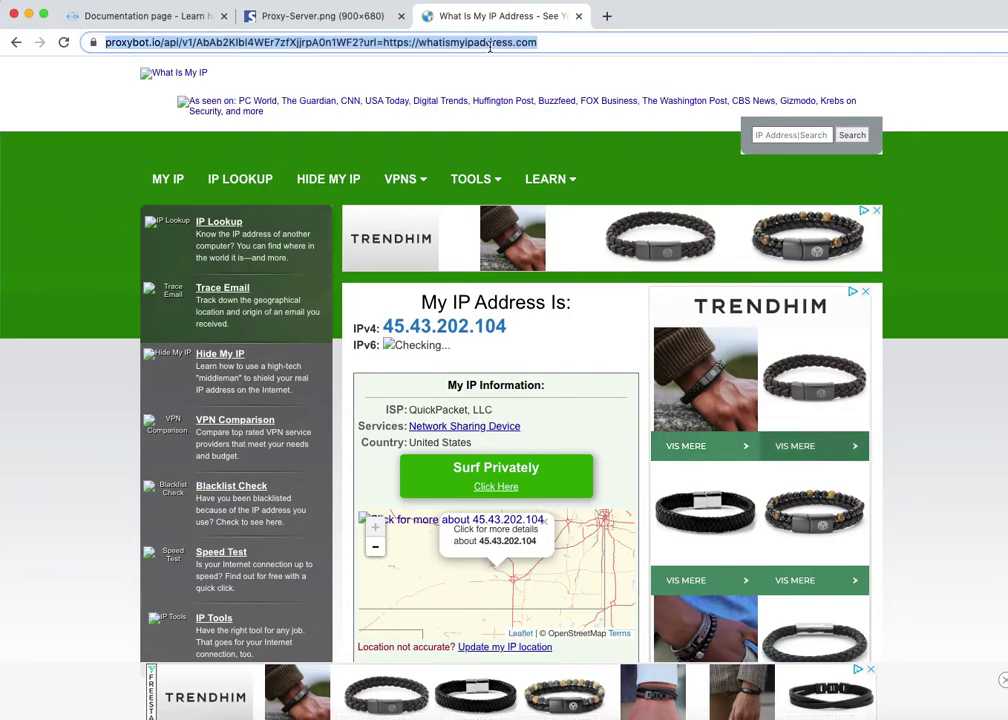
key("Return")
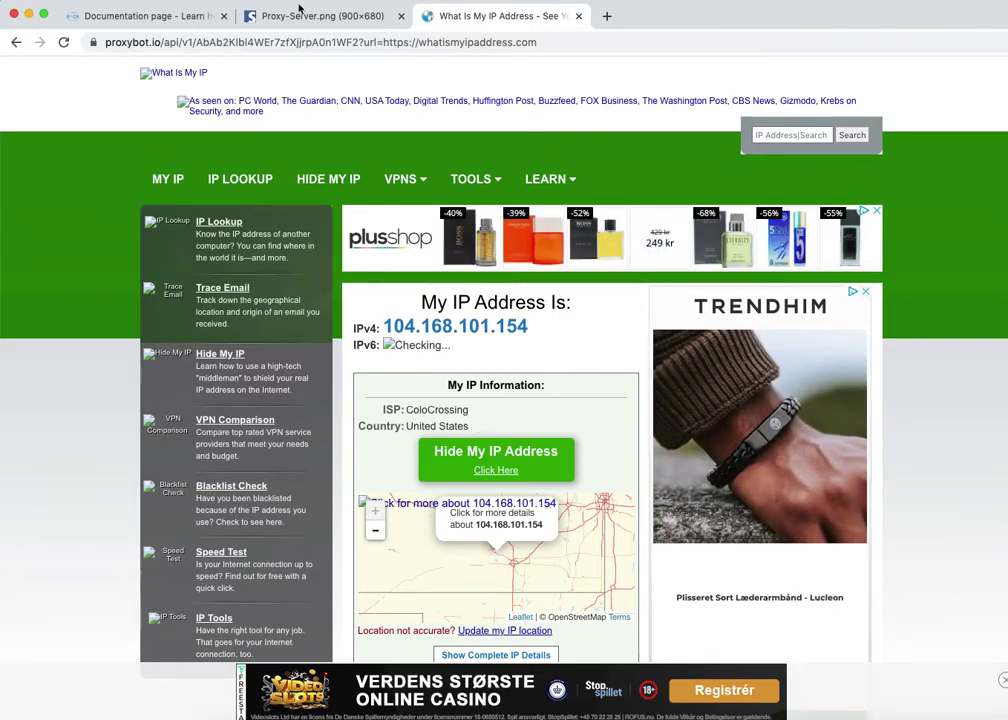
Step: Find the Geolocation section in the Proxybot docs and select the &geolocation_code=de example
left_click(193, 18)
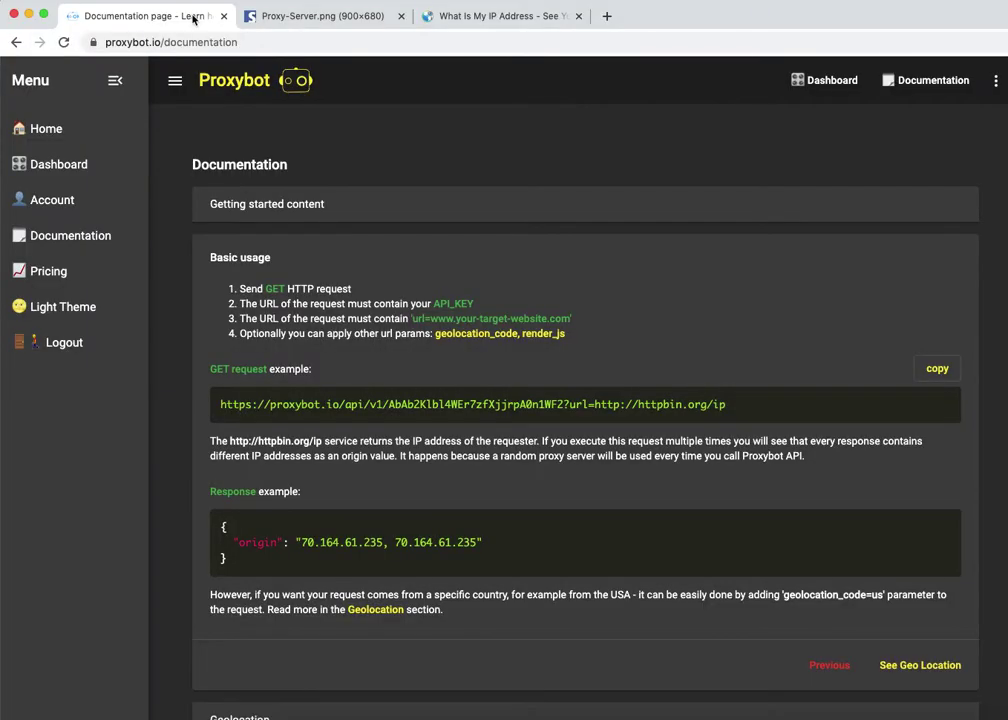
left_click(243, 257)
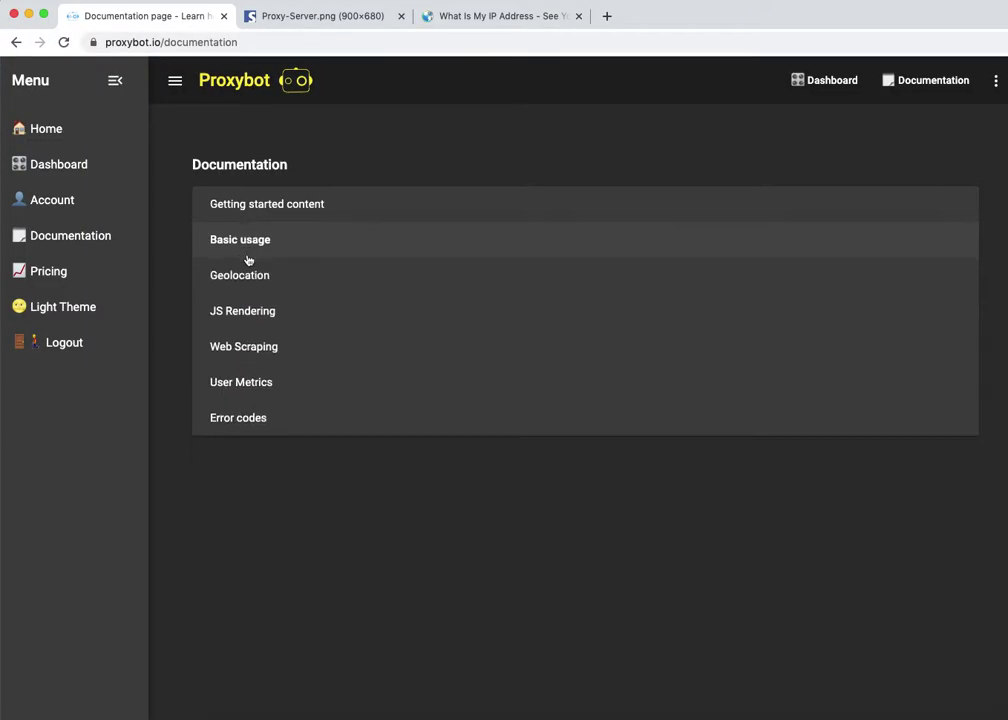
left_click(246, 277)
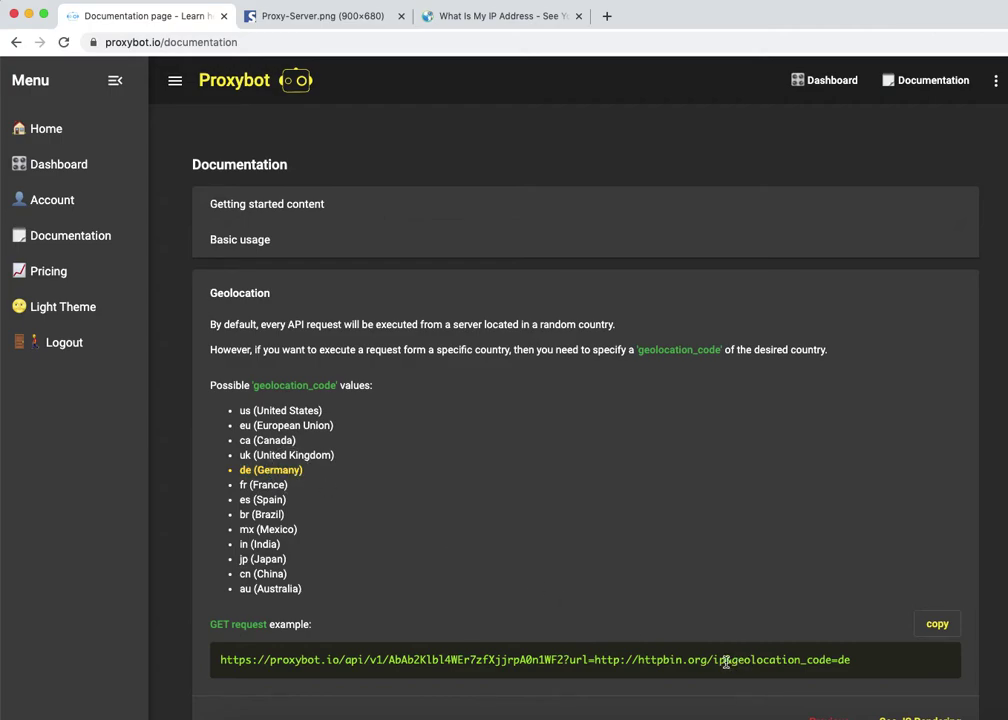
left_click_drag(725, 661, 866, 662)
key("super+c")
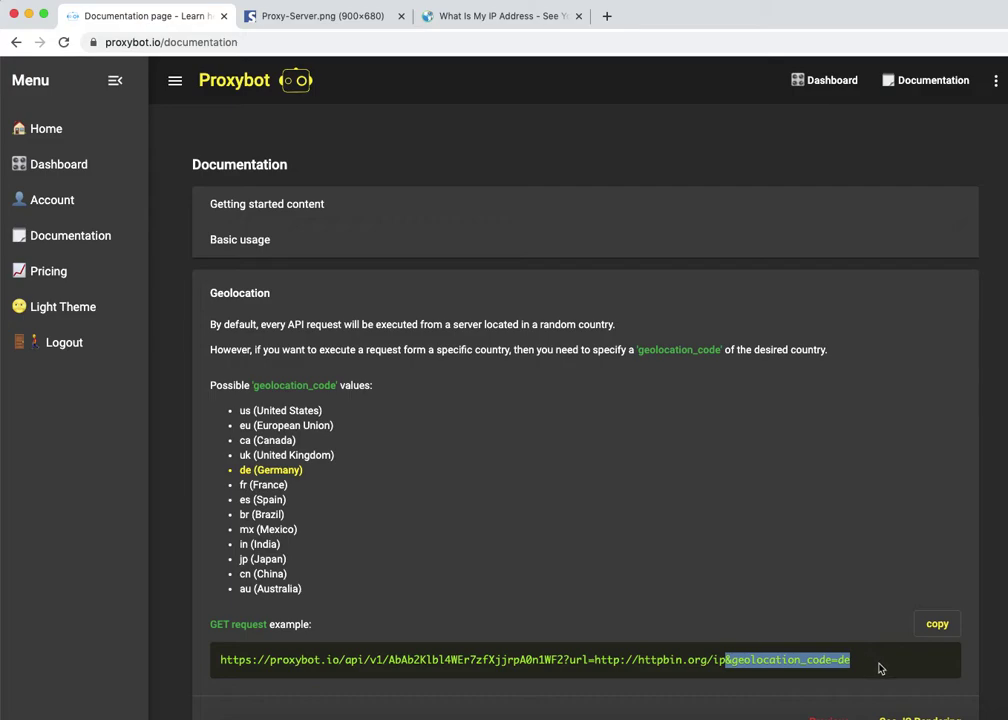
Step: Append geolocation_code=de to the Proxybot URL and load it, showing German IP 2.205.54.194
left_click(482, 18)
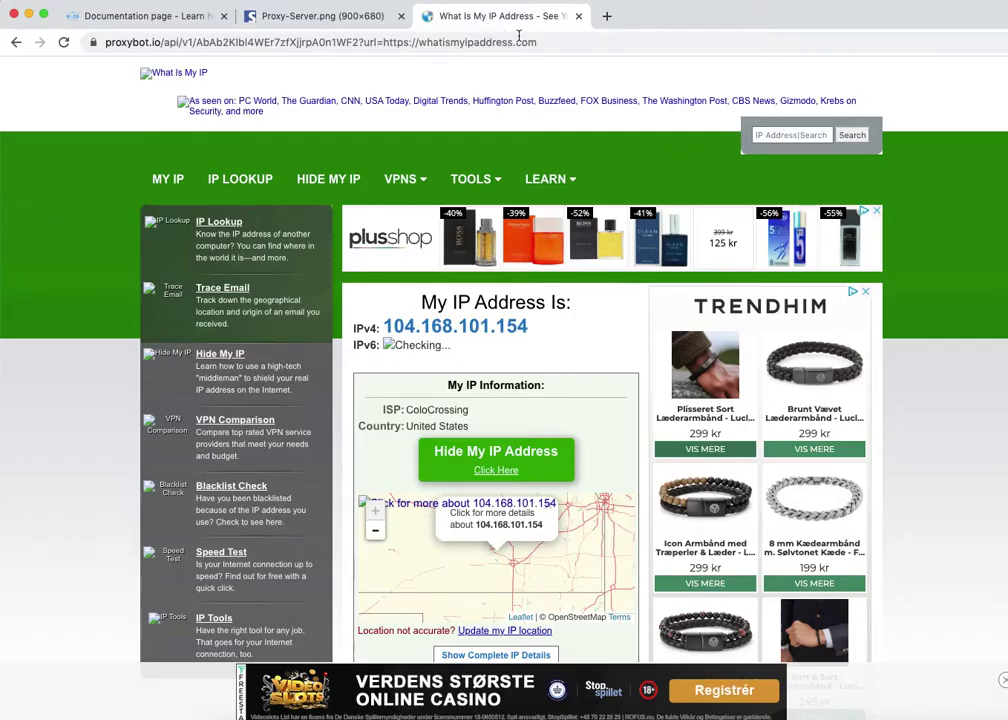
left_click(557, 43)
left_click(557, 43)
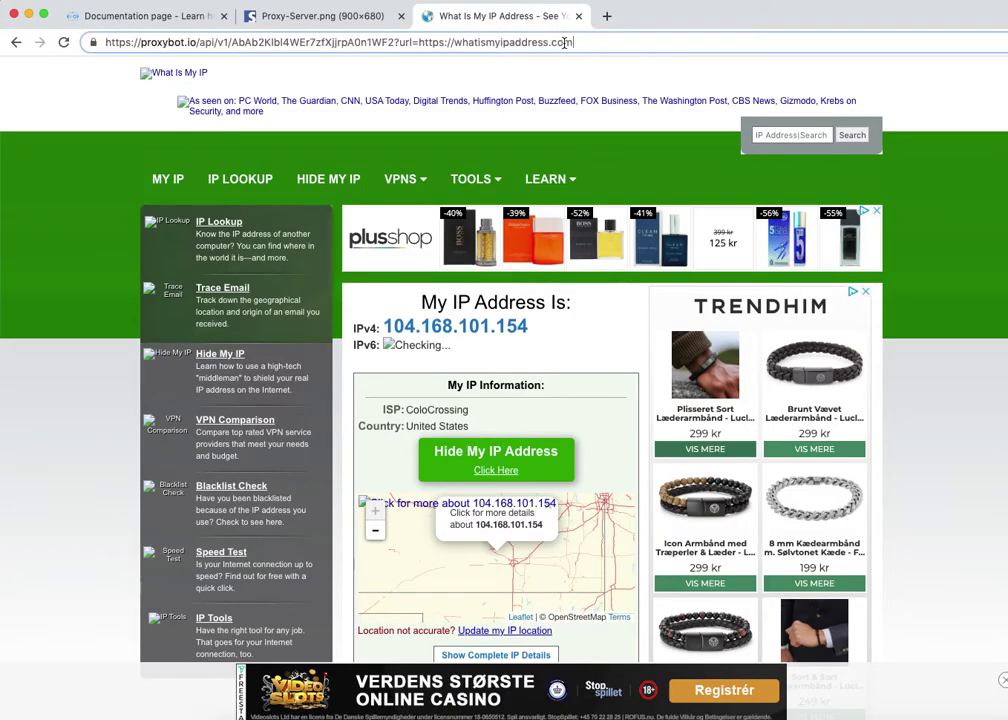
key("super+v")
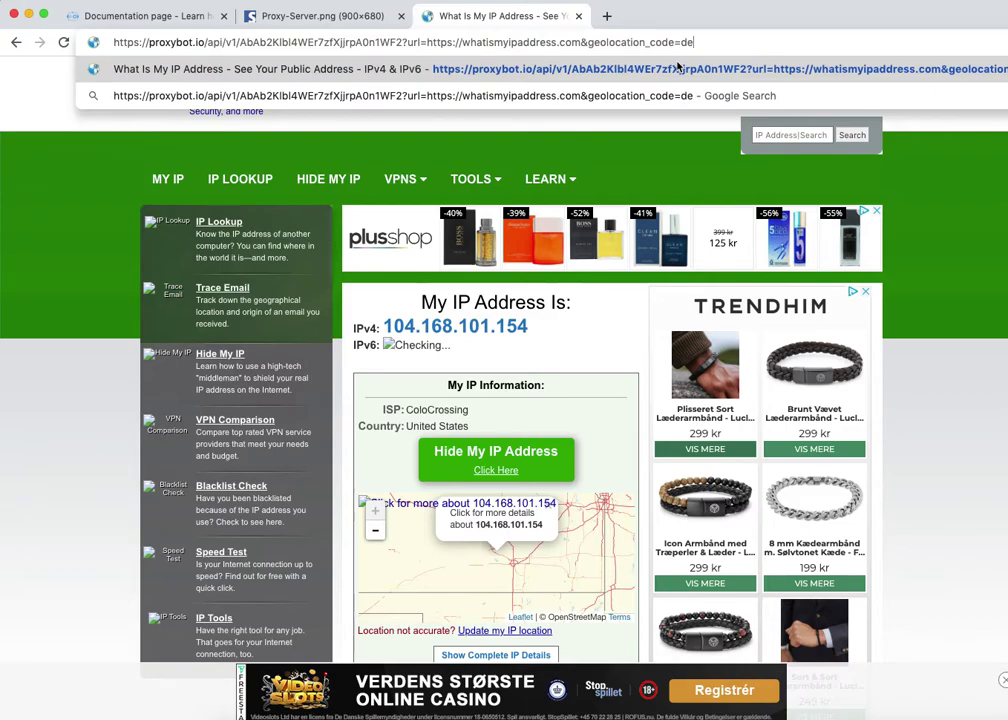
key("Return")
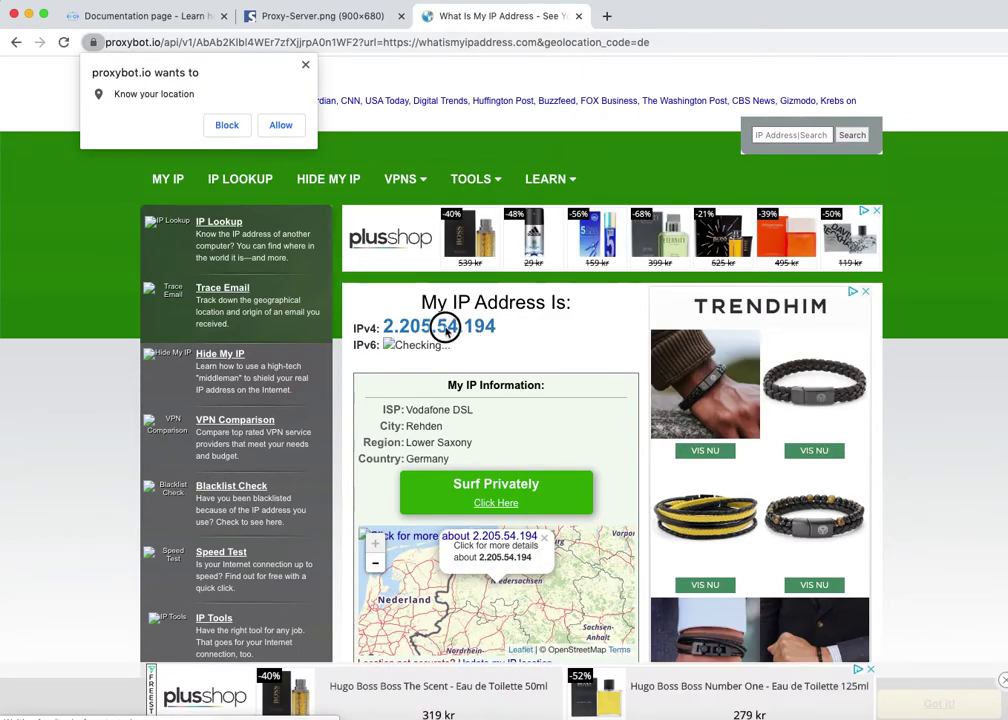
Step: Highlight the ISP-to-Country details showing Germany on the lookup page
left_click_drag(382, 405, 455, 458)
double_click(450, 458)
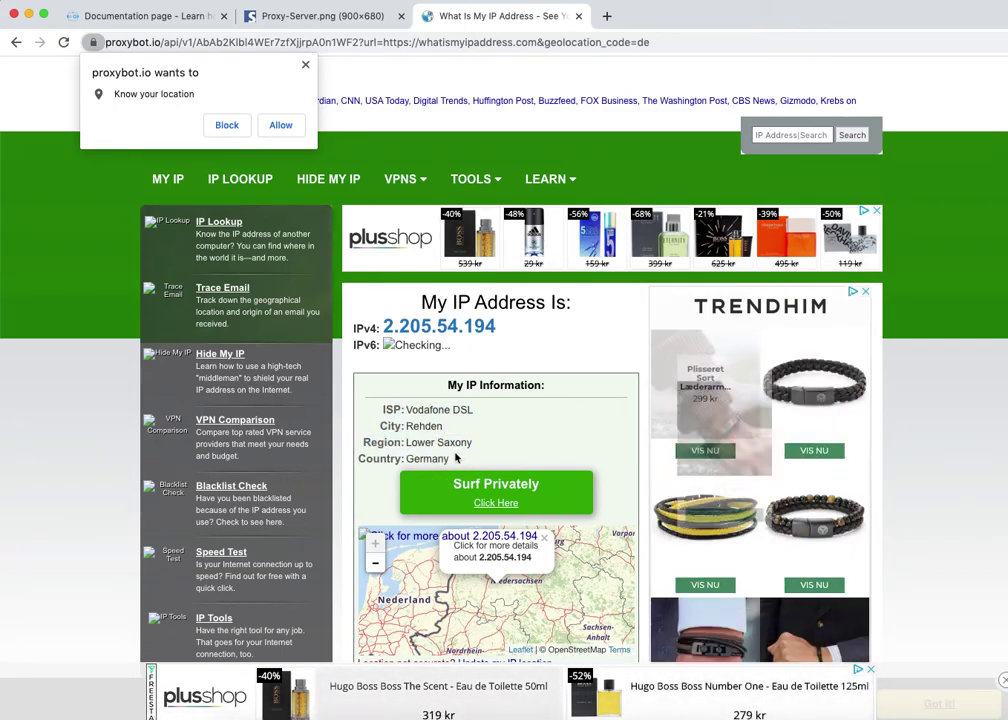
left_click(432, 440)
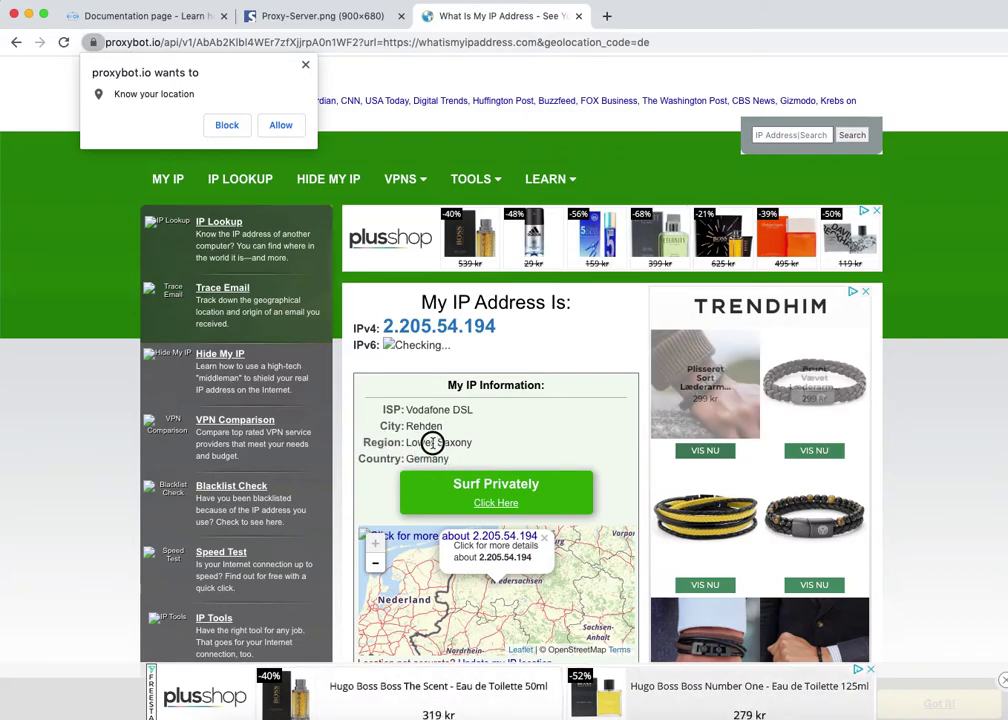
Step: Choose eu (European Union) in the Proxybot docs and select the eu code in the example URL
mouse_move(380, 168)
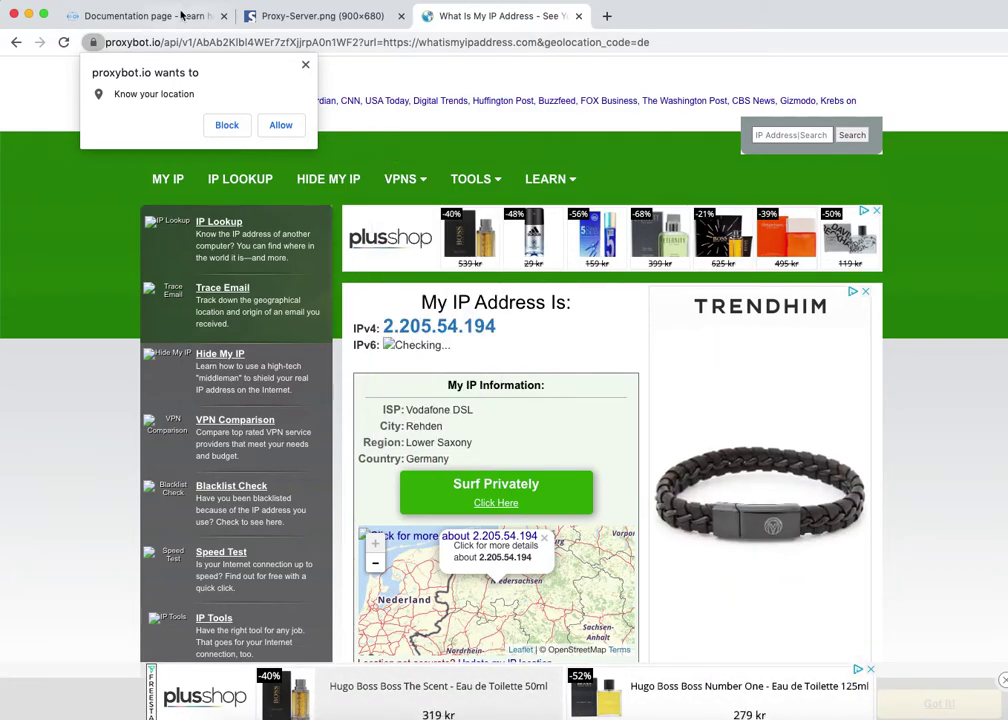
left_click(177, 18)
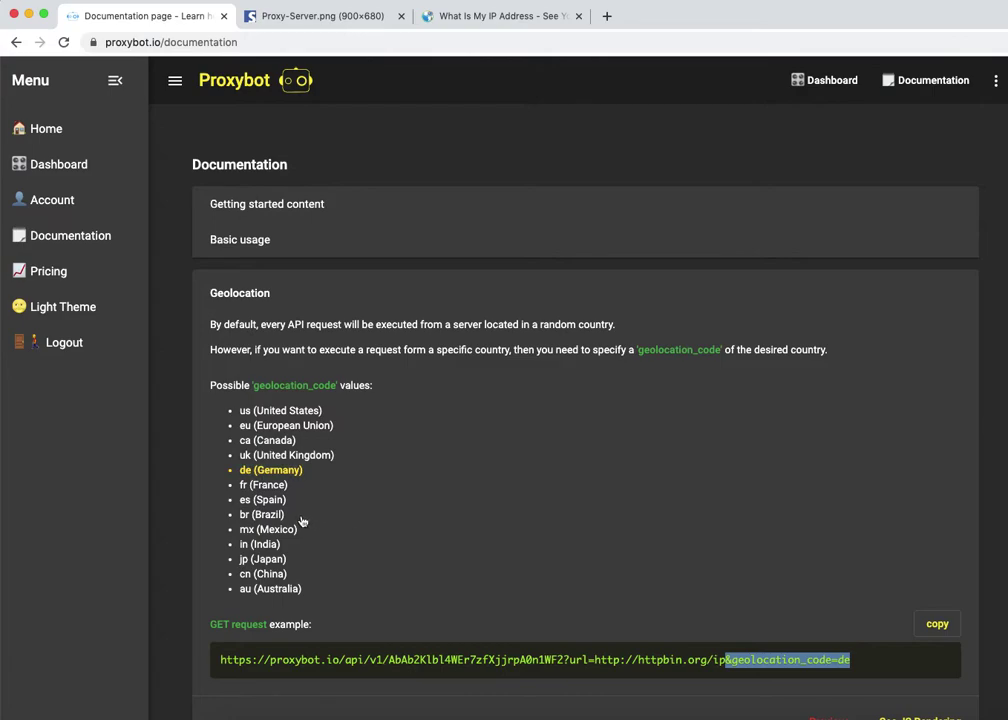
left_click(311, 427)
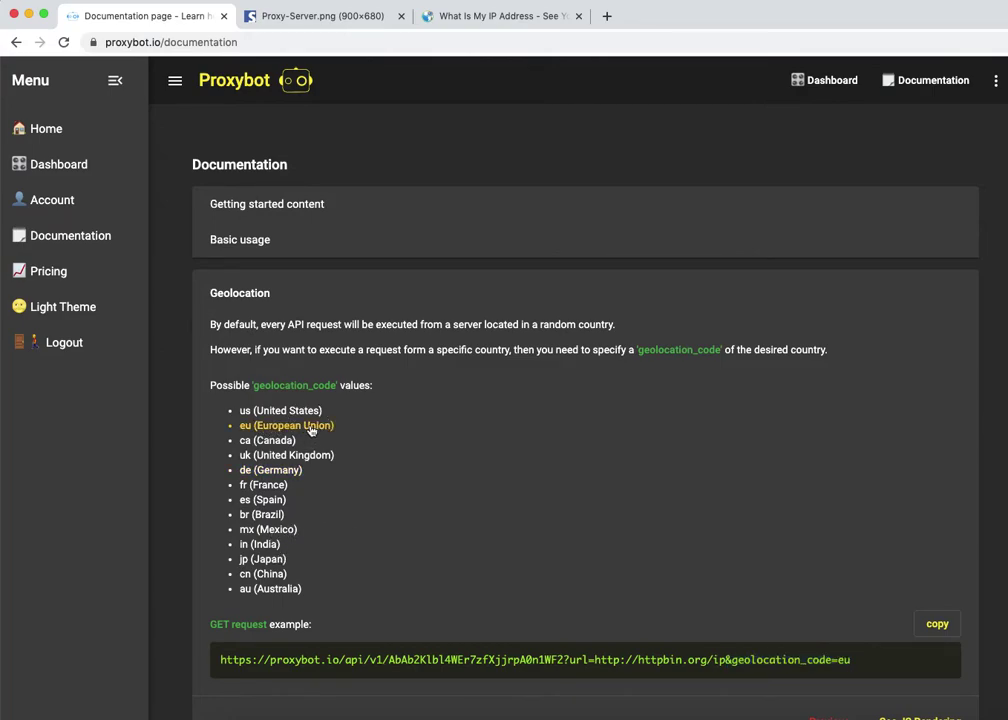
left_click(841, 661)
left_click_drag(841, 661, 856, 666)
key("ctrl+c")
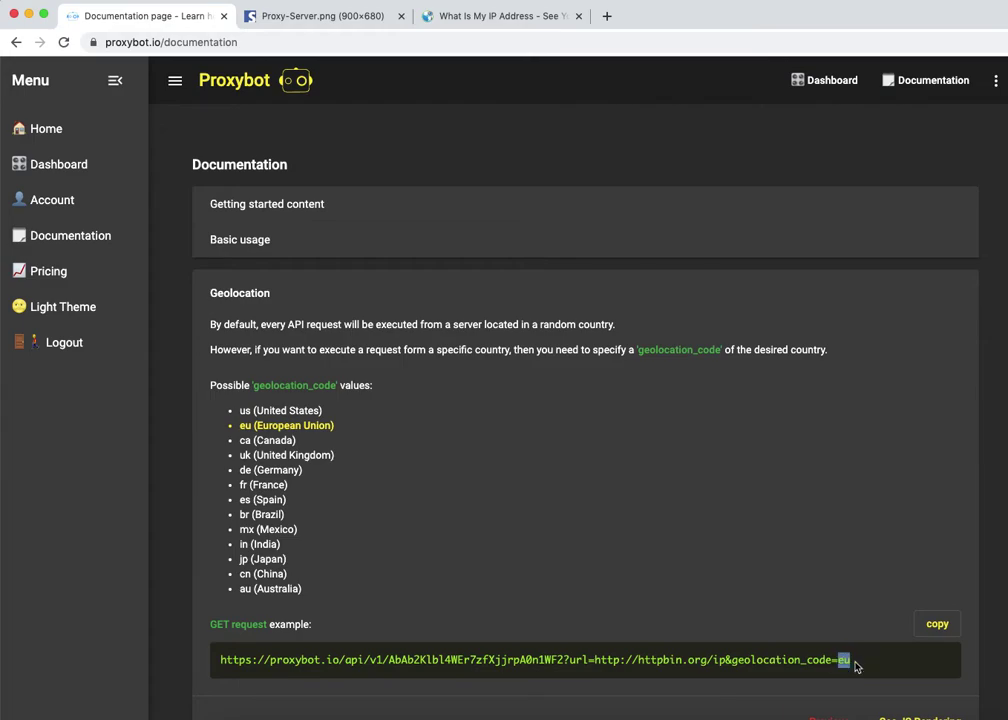
Step: Replace de with eu in the Proxybot URL and load it, reporting 82.9.180.196 in Croydon, UK
left_click(505, 18)
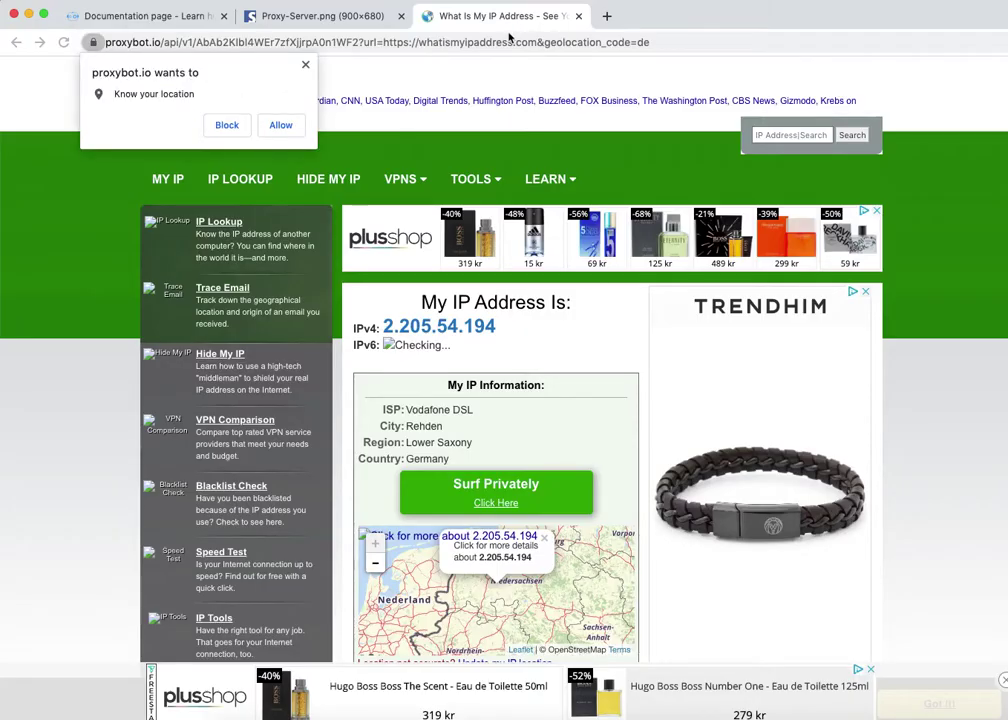
left_click(641, 43)
left_click(642, 42)
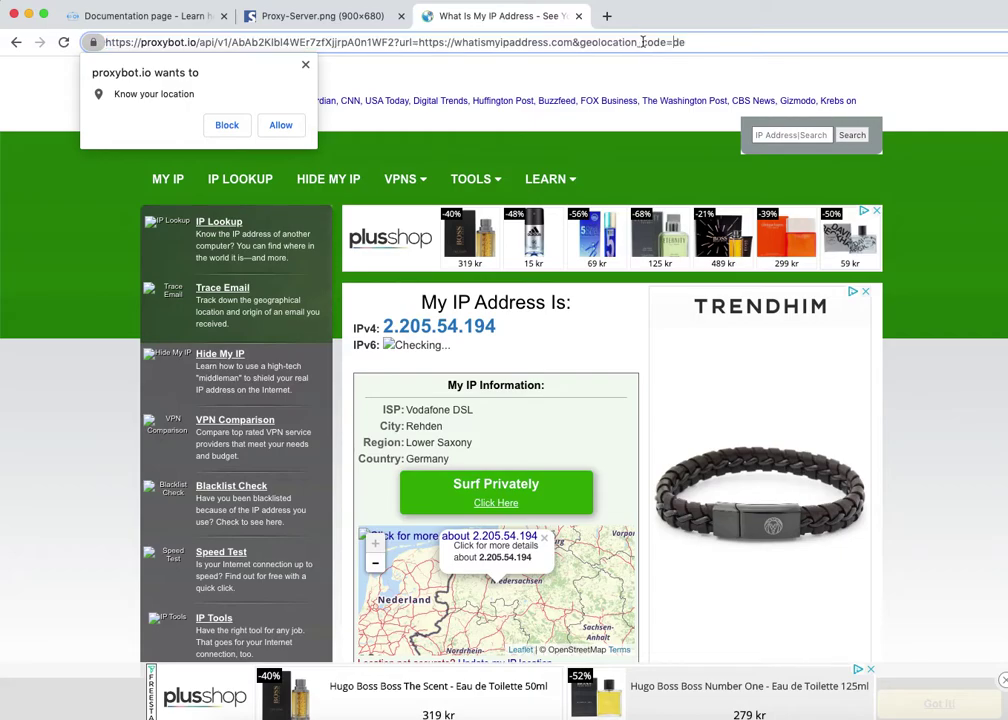
double_click(679, 42)
key("ctrl+v")
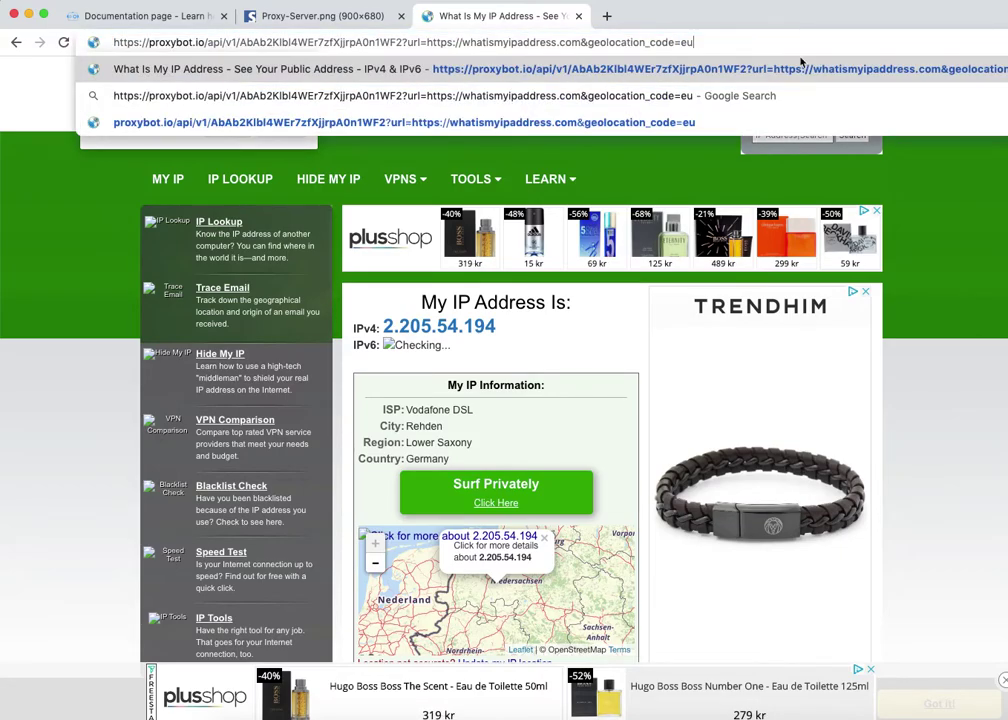
key("Return")
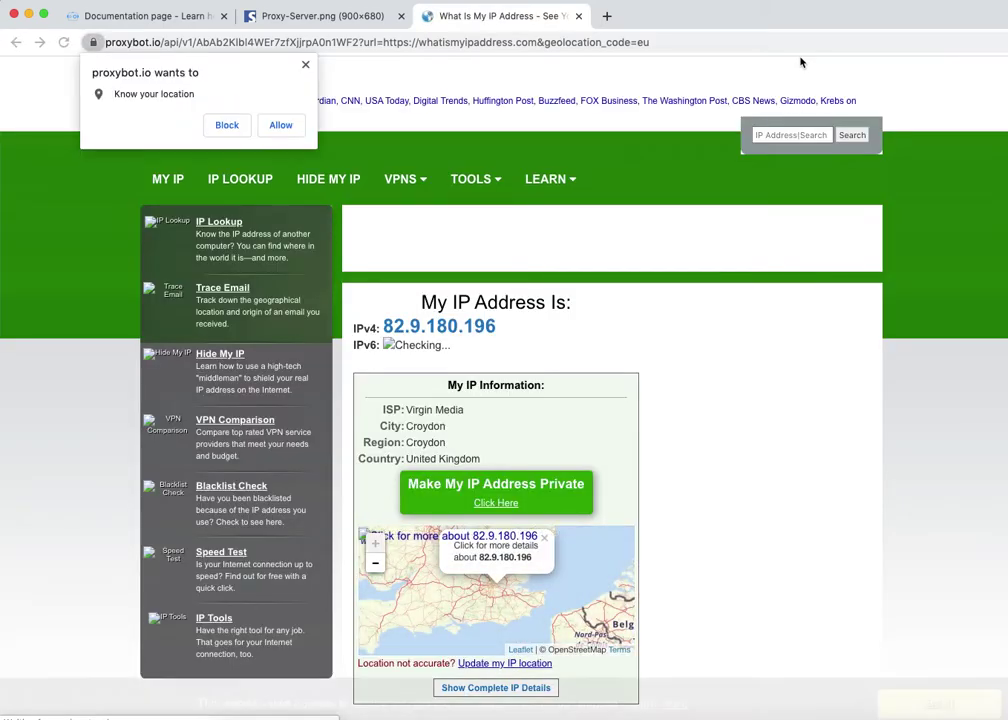
Step: Reload the eu proxy URL, moving the reported country from United Kingdom to Italy (194.88.143.43, Milan)
triple_click(464, 458)
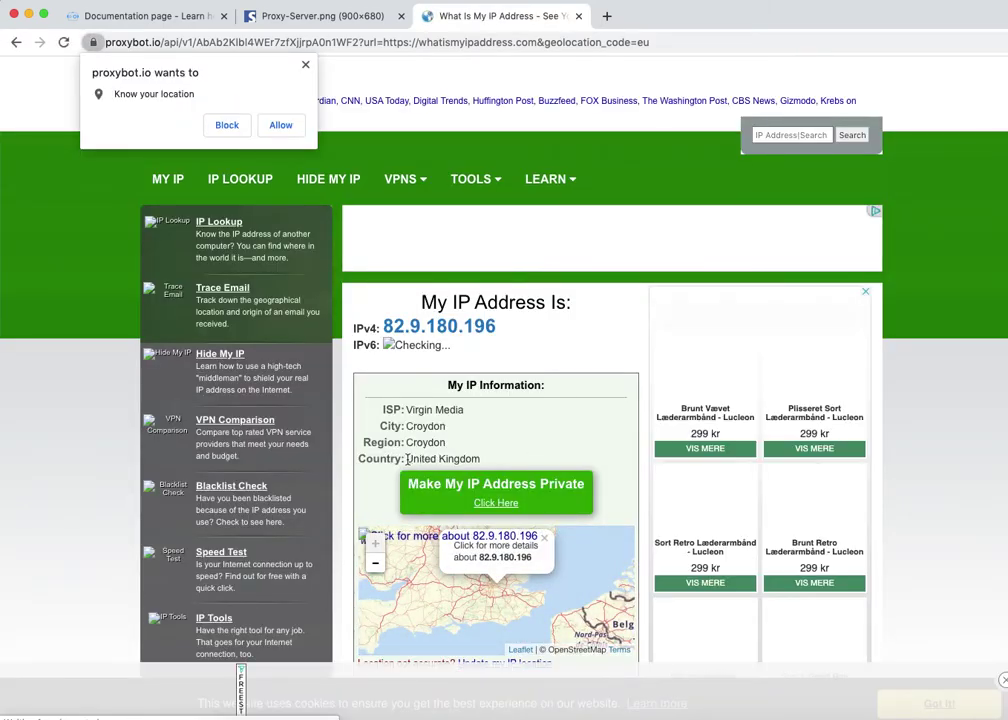
left_click(641, 42)
key("Return")
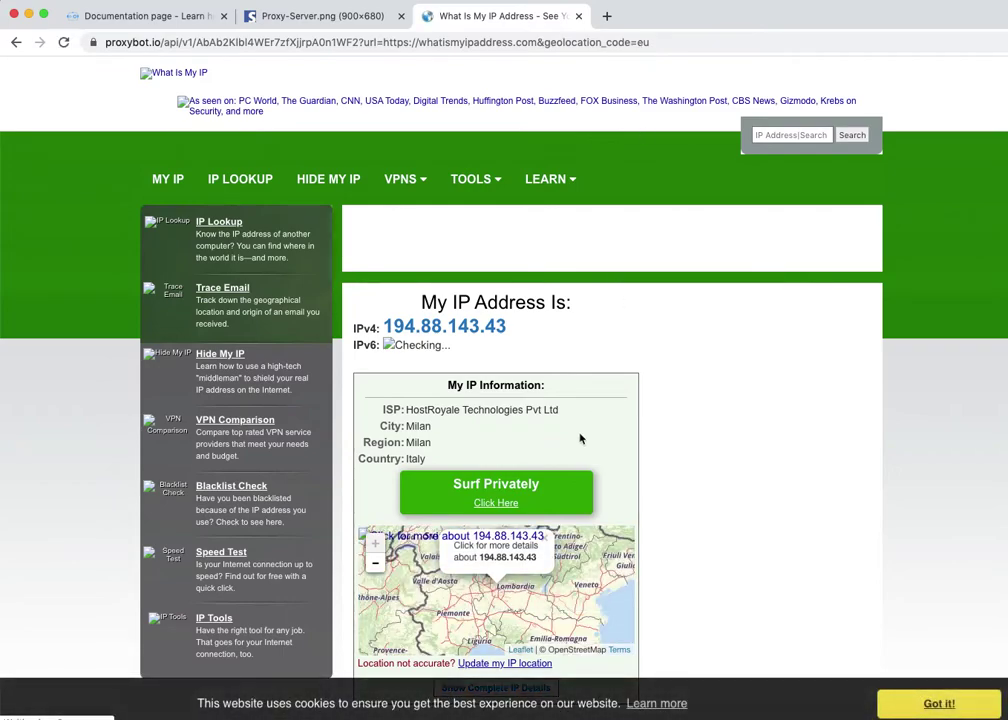
double_click(402, 457)
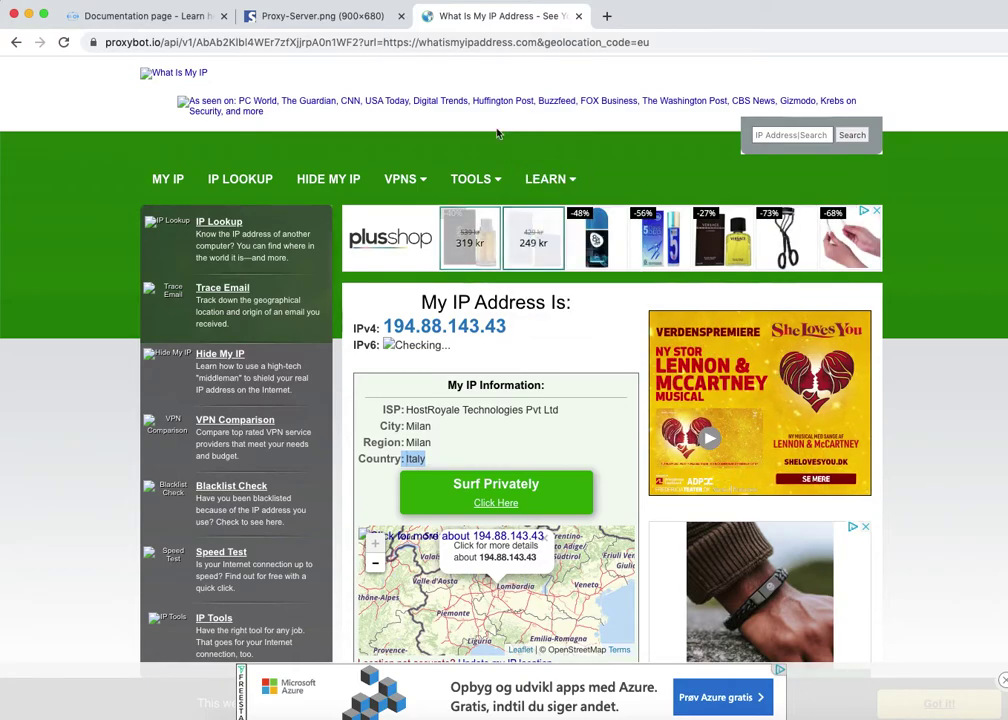
Step: Switch to the Proxy-Server.png diagram of Client, Proxy Server and Internet
left_click(361, 26)
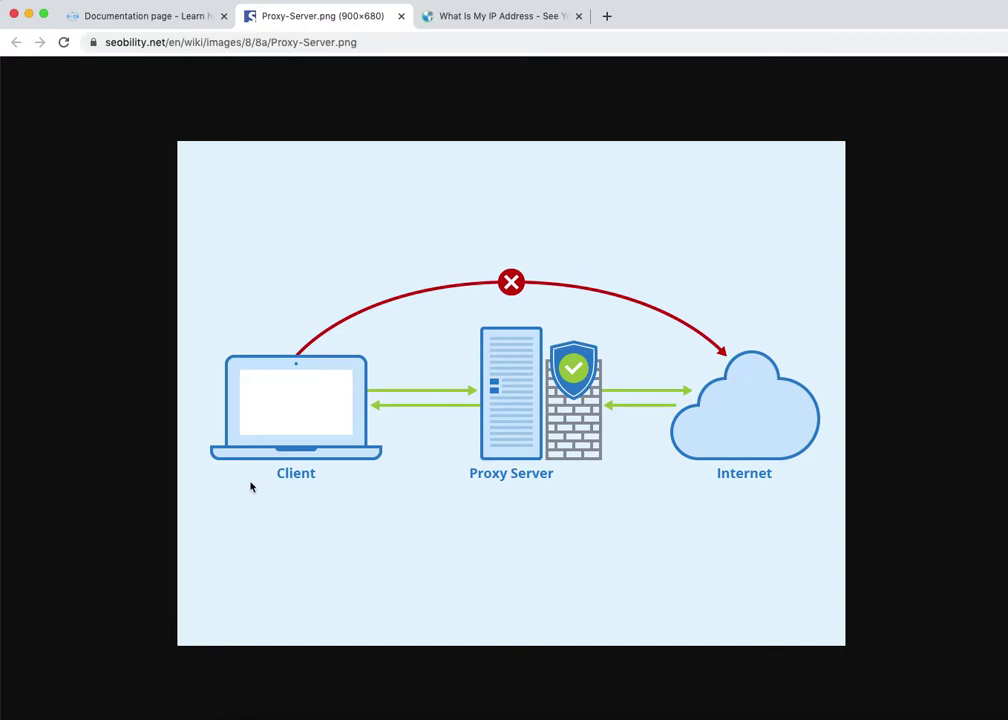